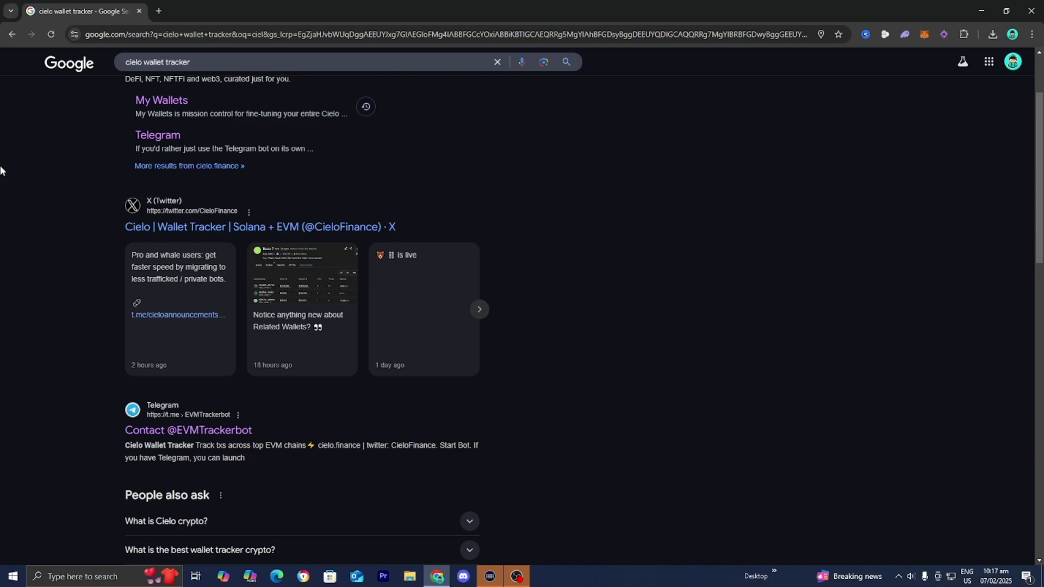
{"action": "scroll", "coordinate": [190, 77], "scroll_direction": "up", "scroll_amount": 2}
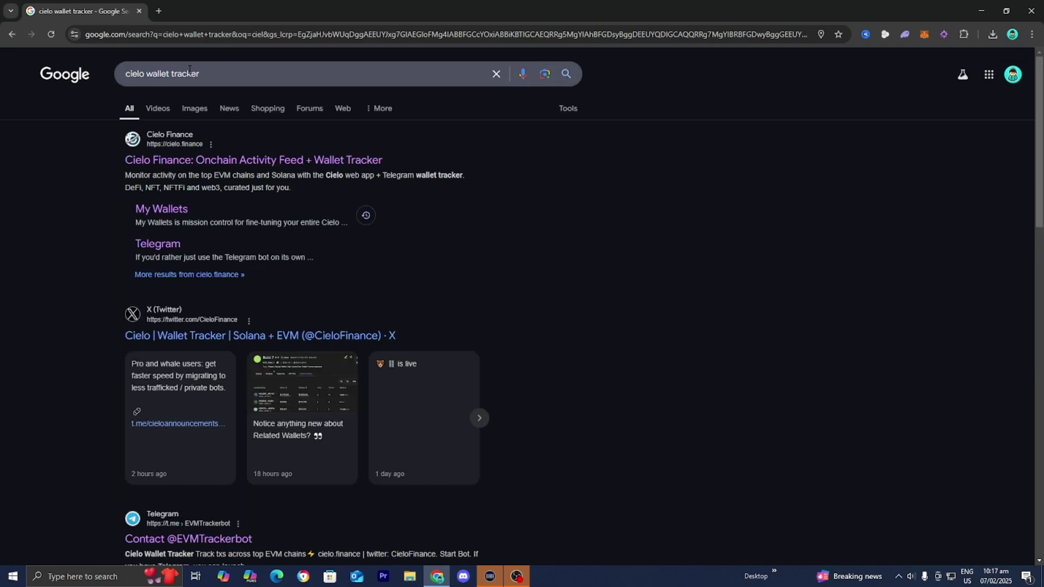
{"action": "scroll", "coordinate": [252, 305], "scroll_direction": "down", "scroll_amount": 3}
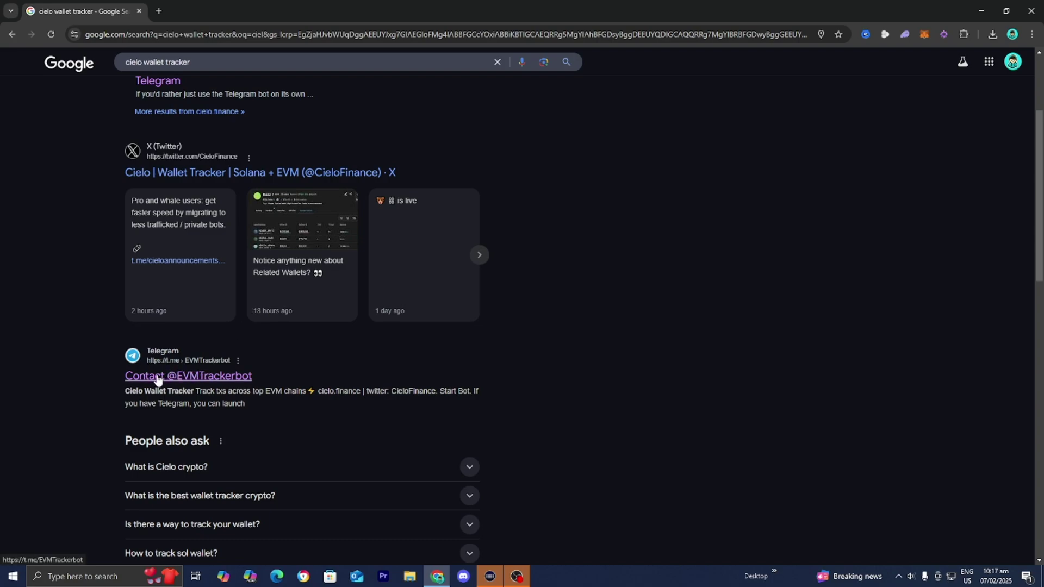
Open the Cielo bot's t.me page and launch it in Telegram Desktop.
{"action": "left_click", "coordinate": [213, 379]}
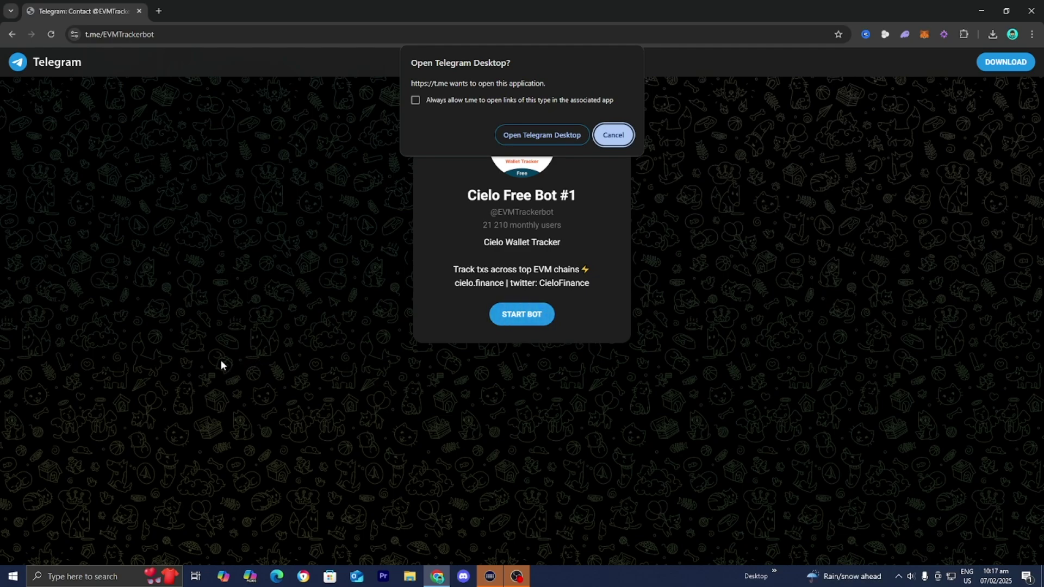
{"action": "left_click", "coordinate": [527, 134]}
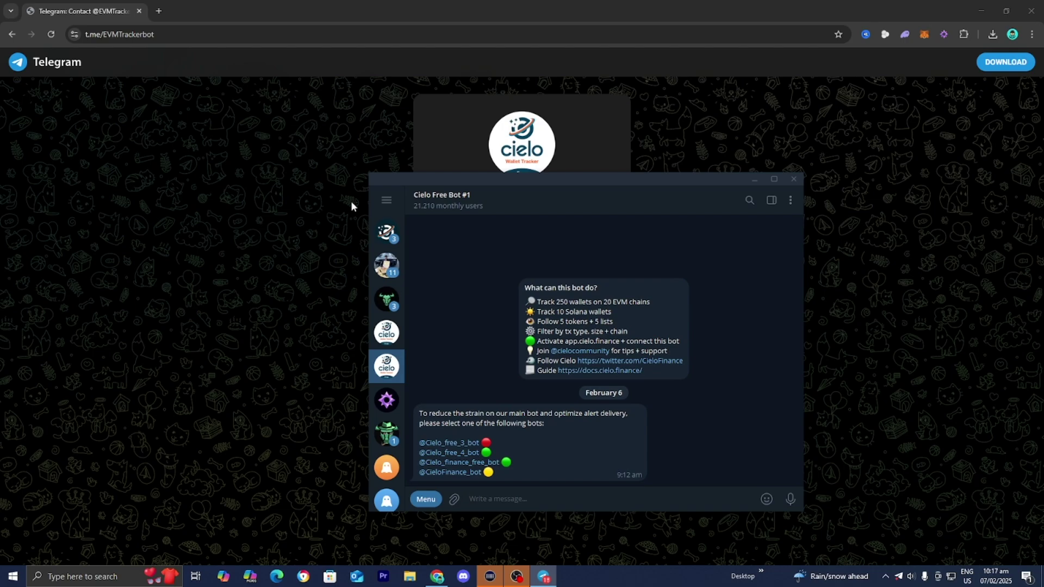
Toggle a heart reaction, then show Cielo Free Bot #4's commands (/add_wallet_or_token, /list, /menu, /bots).
{"action": "double_click", "coordinate": [541, 426]}
{"action": "double_click", "coordinate": [471, 447]}
{"action": "left_click", "coordinate": [387, 332]}
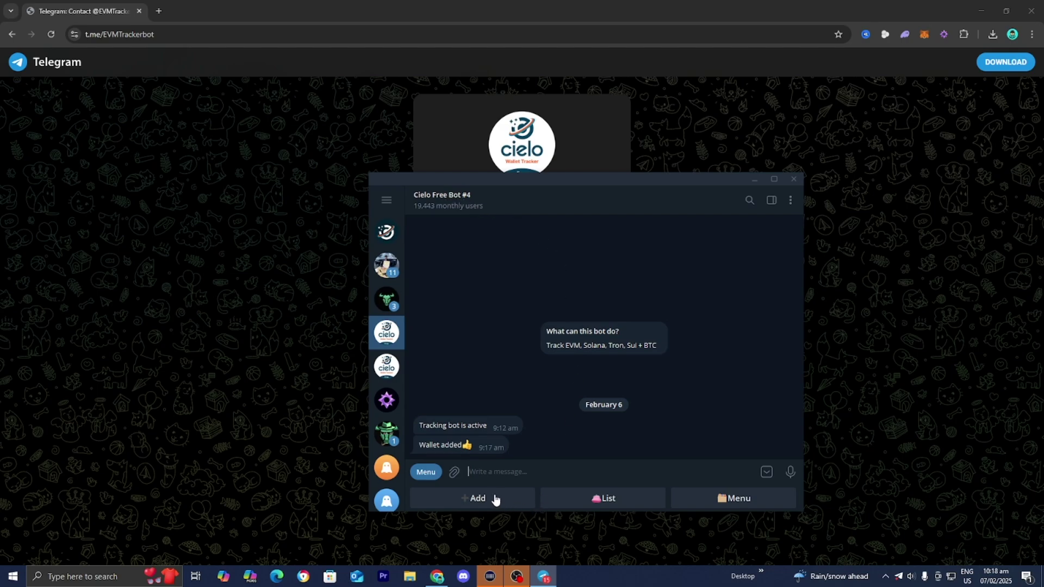
{"action": "left_click", "coordinate": [426, 472]}
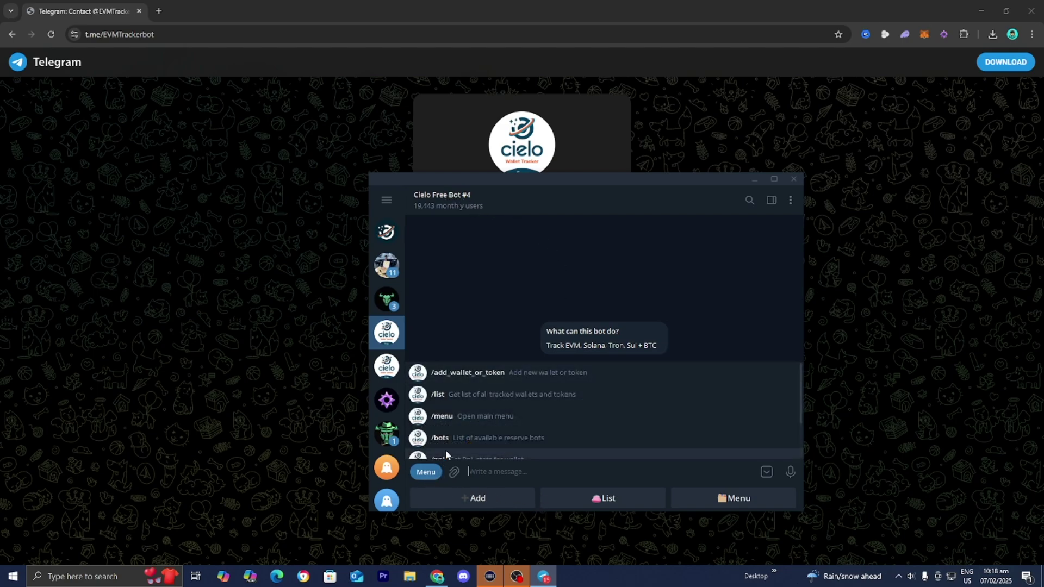
{"action": "scroll", "coordinate": [476, 411], "scroll_direction": "down", "scroll_amount": 3}
{"action": "scroll", "coordinate": [495, 416], "scroll_direction": "up", "scroll_amount": 3}
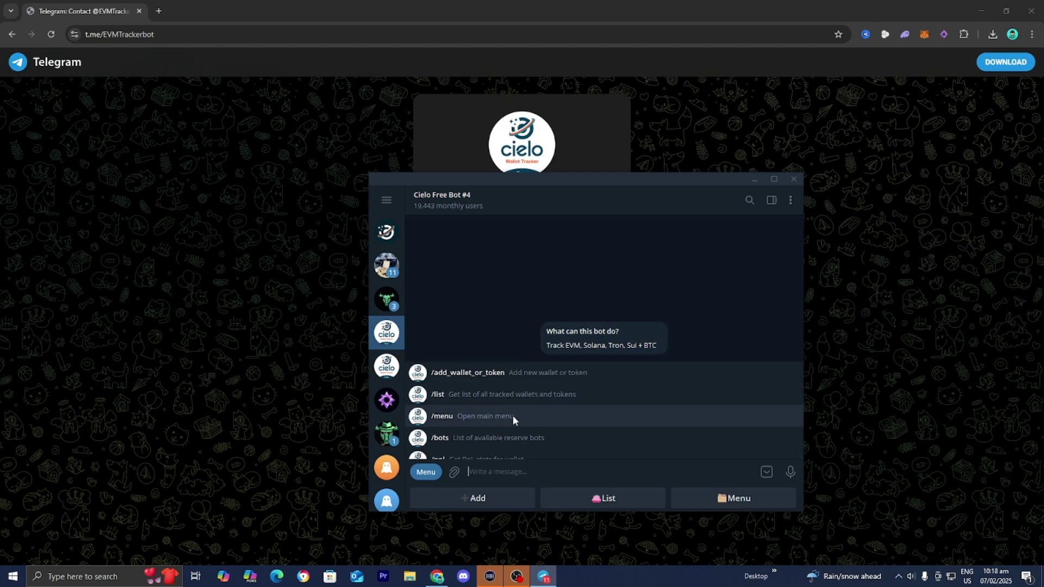
Send /menu so the bot posts its Add, List, Alert Settings menu.
{"action": "left_click", "coordinate": [481, 416]}
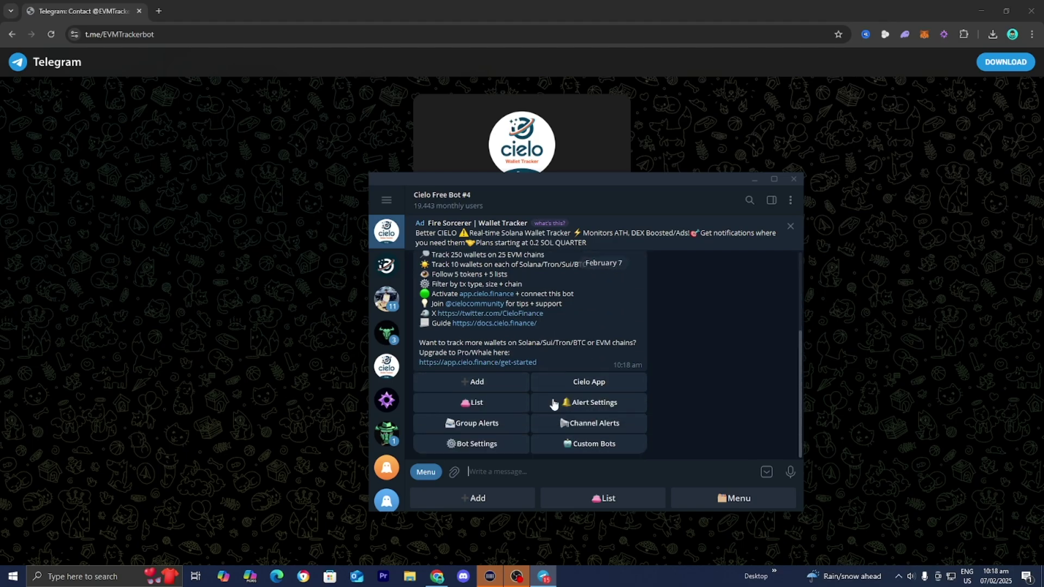
{"action": "scroll", "coordinate": [560, 413], "scroll_direction": "up", "scroll_amount": 1}
{"action": "scroll", "coordinate": [566, 423], "scroll_direction": "down", "scroll_amount": 1}
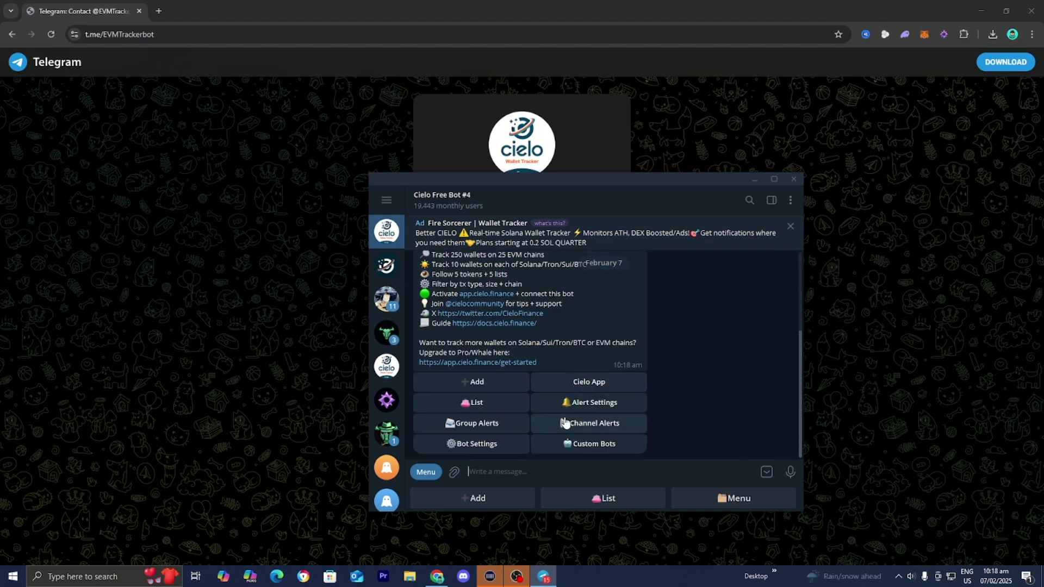
{"action": "scroll", "coordinate": [566, 427], "scroll_direction": "up", "scroll_amount": 1}
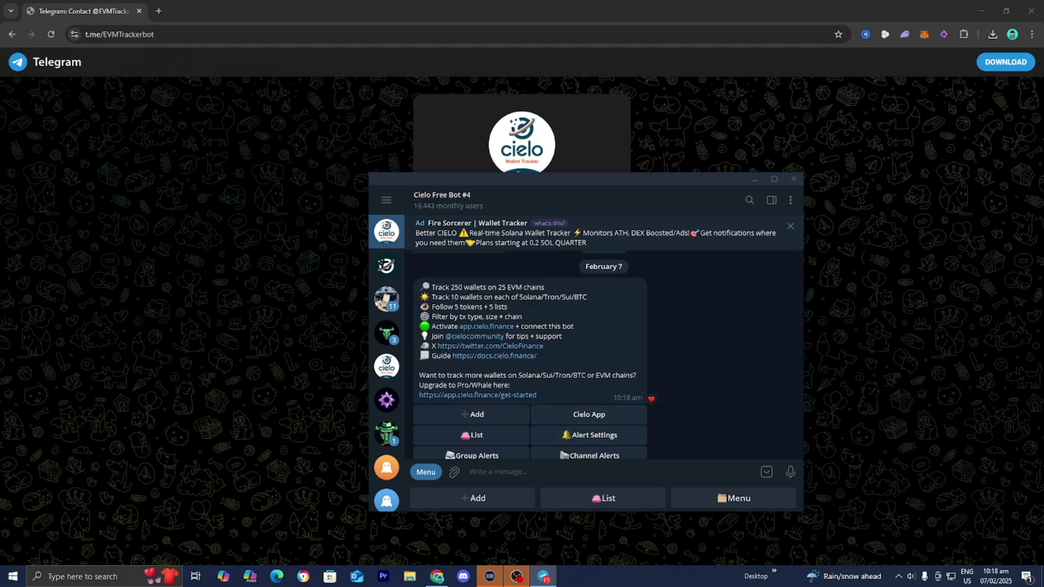
{"action": "scroll", "coordinate": [598, 384], "scroll_direction": "down", "scroll_amount": 1}
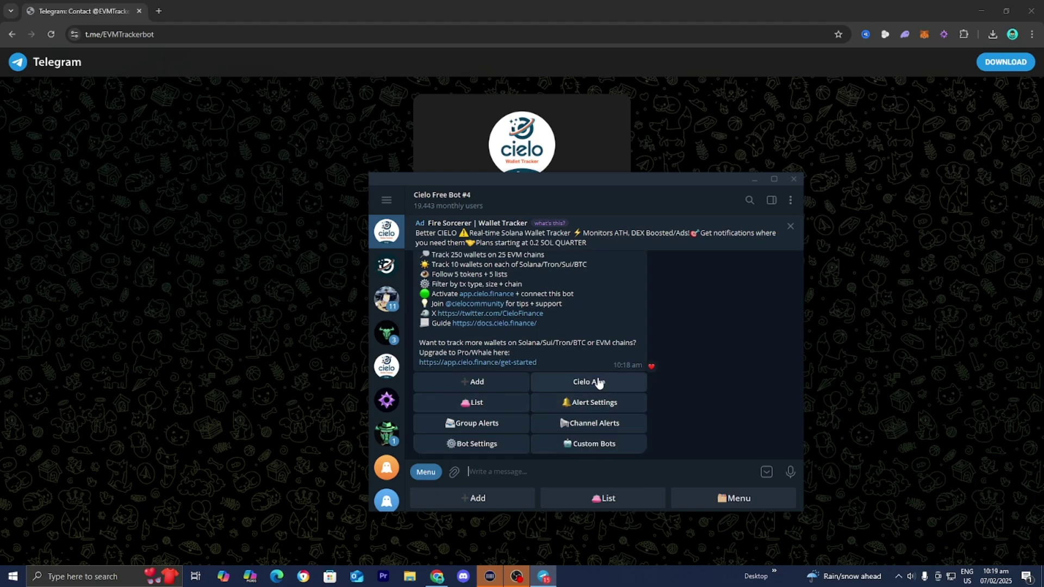
Check Alert Settings, heart-react the message, then cancel back to the main menu.
{"action": "left_click", "coordinate": [591, 405]}
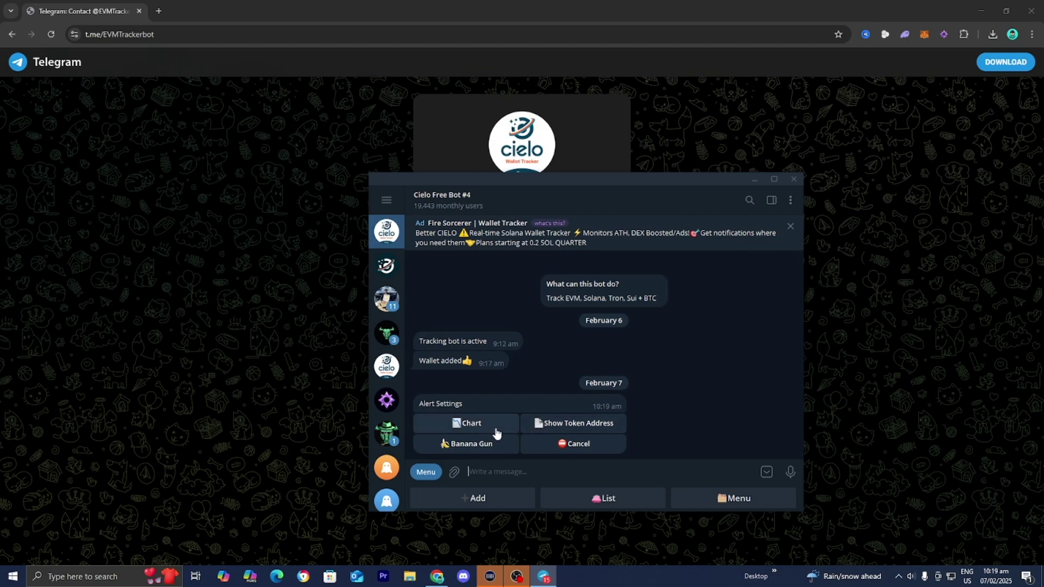
{"action": "double_click", "coordinate": [550, 412]}
{"action": "left_click", "coordinate": [595, 428]}
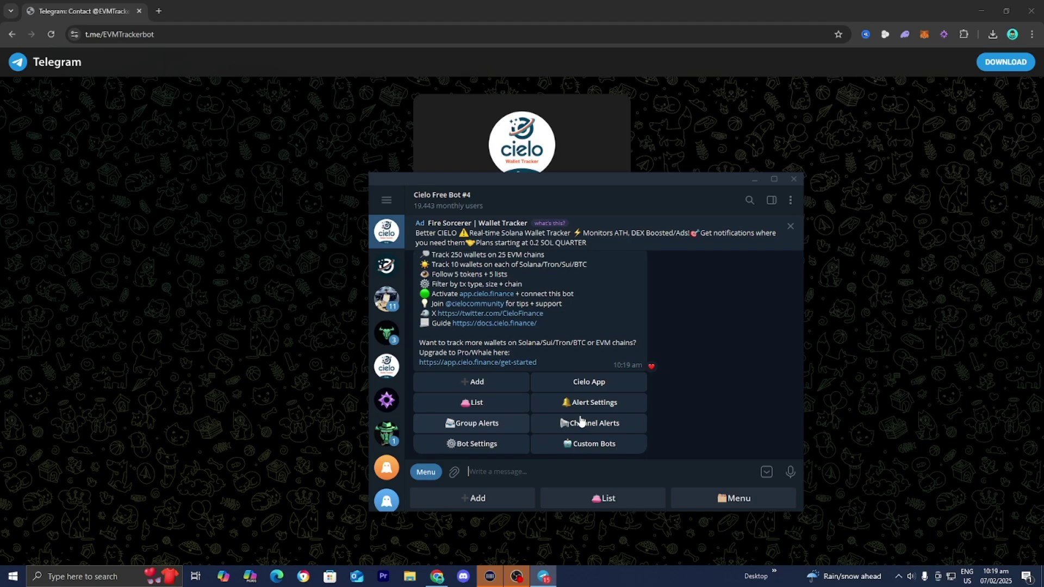
Start adding a new Solana wallet to track and review the filter options.
{"action": "left_click", "coordinate": [487, 383]}
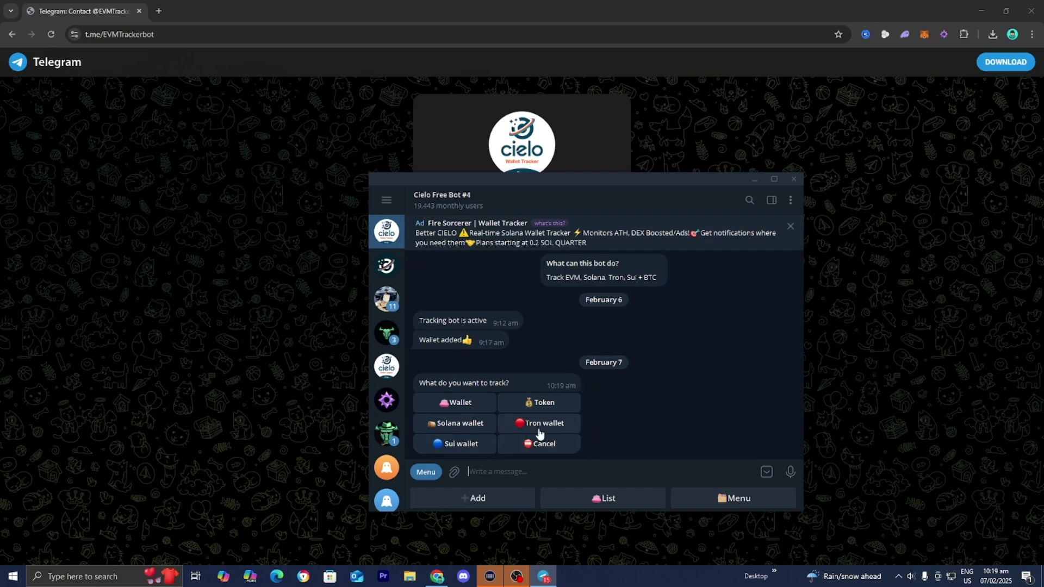
{"action": "left_click", "coordinate": [472, 427]}
{"action": "scroll", "coordinate": [530, 425], "scroll_direction": "up", "scroll_amount": 2}
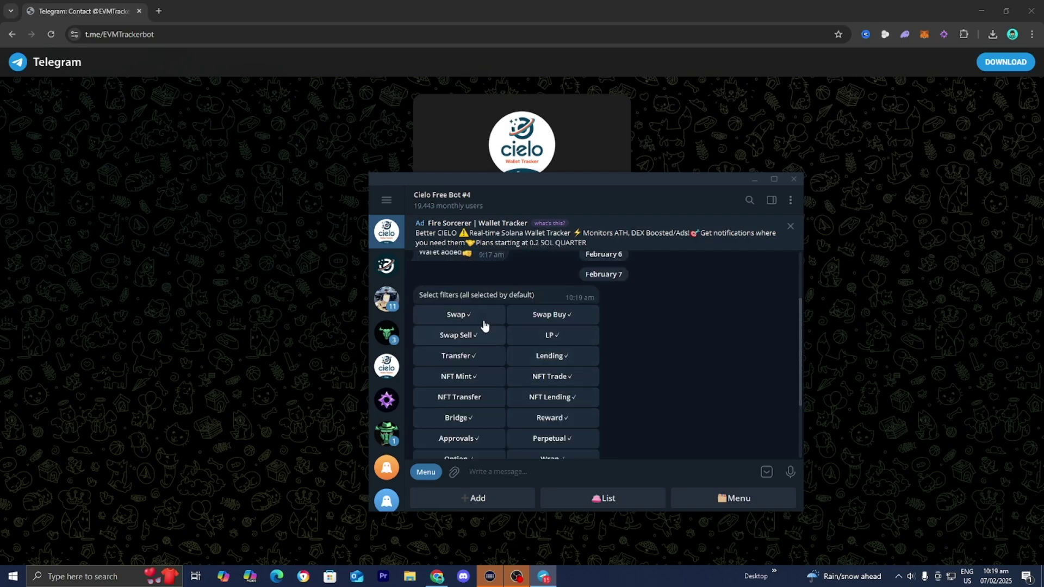
{"action": "double_click", "coordinate": [496, 358]}
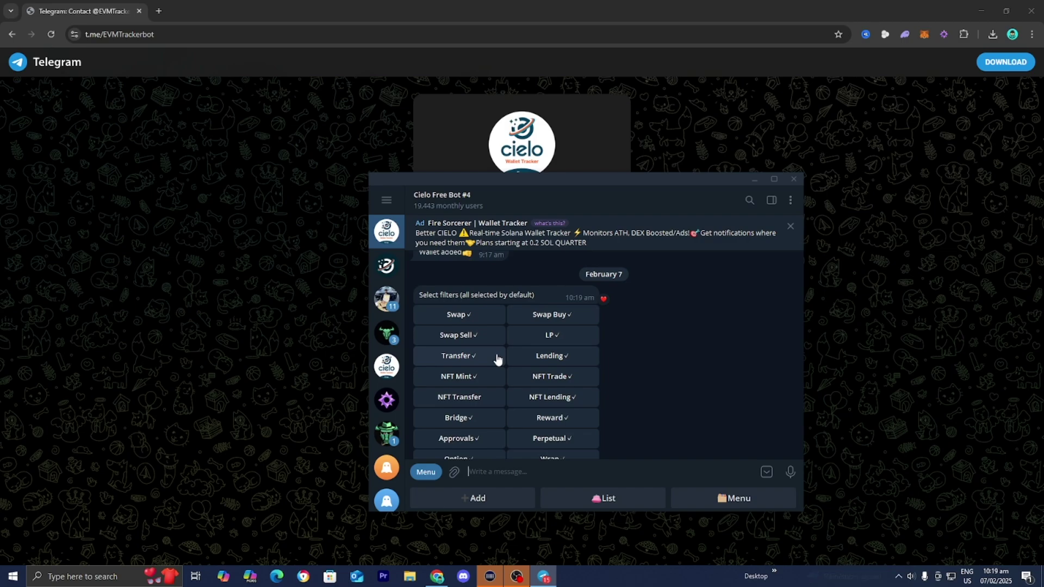
{"action": "scroll", "coordinate": [495, 357], "scroll_direction": "down", "scroll_amount": 1}
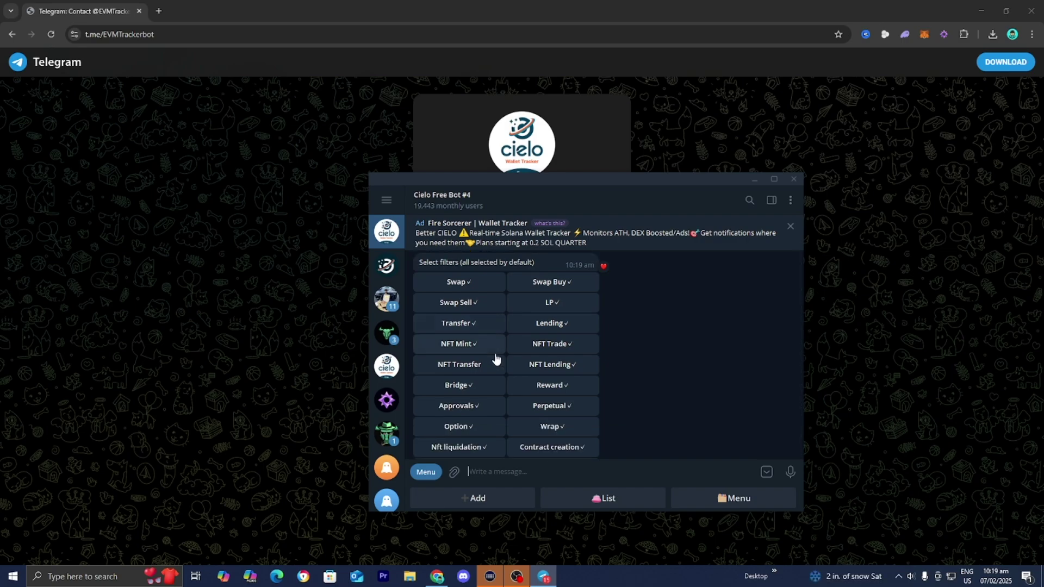
{"action": "scroll", "coordinate": [494, 353], "scroll_direction": "down", "scroll_amount": 2}
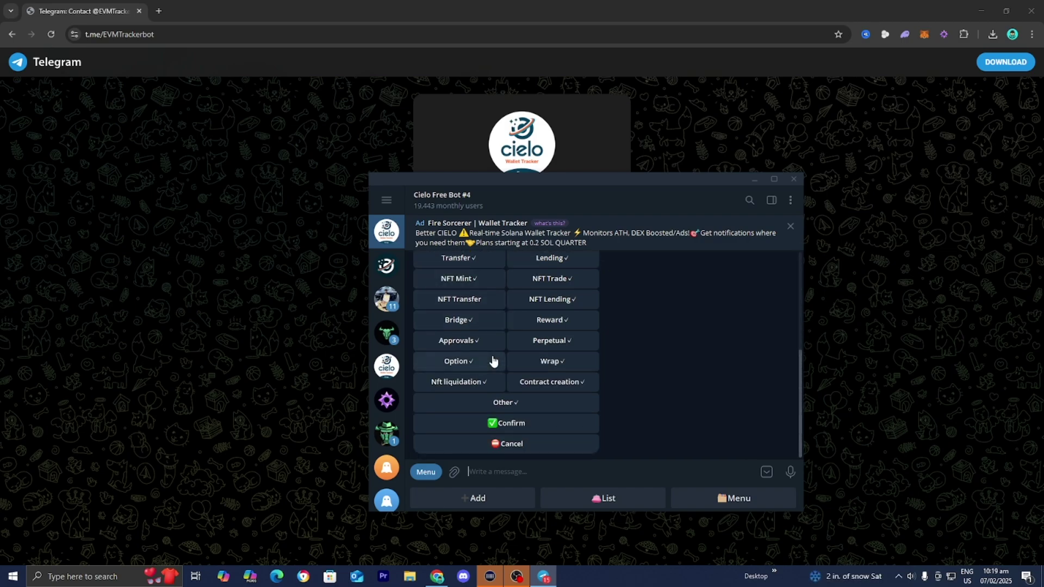
Confirm the transaction alert categories and skip the optional DeFi minimum amount.
{"action": "left_click", "coordinate": [528, 423]}
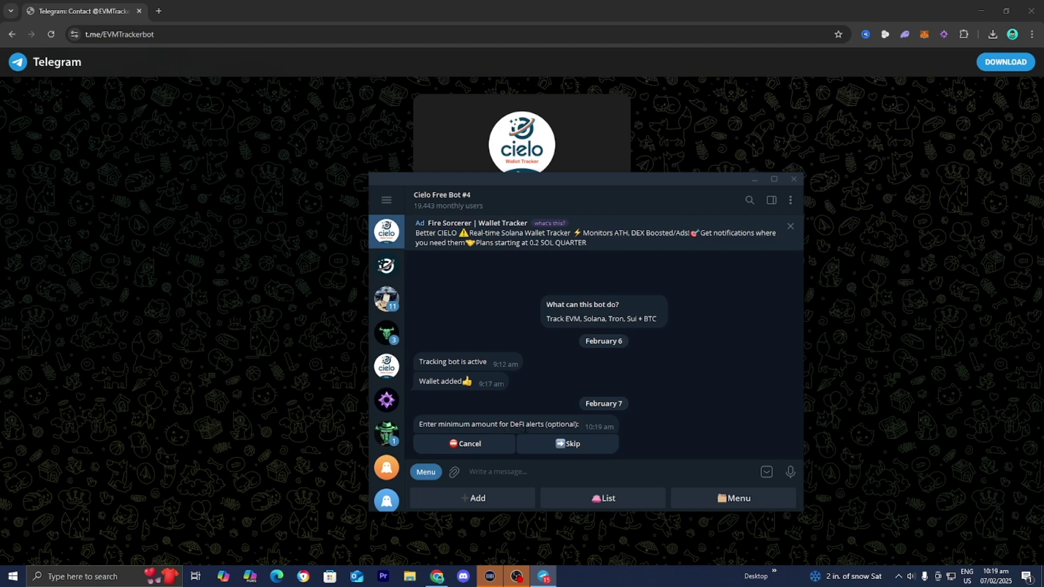
{"action": "double_click", "coordinate": [586, 419]}
{"action": "double_click", "coordinate": [586, 418]}
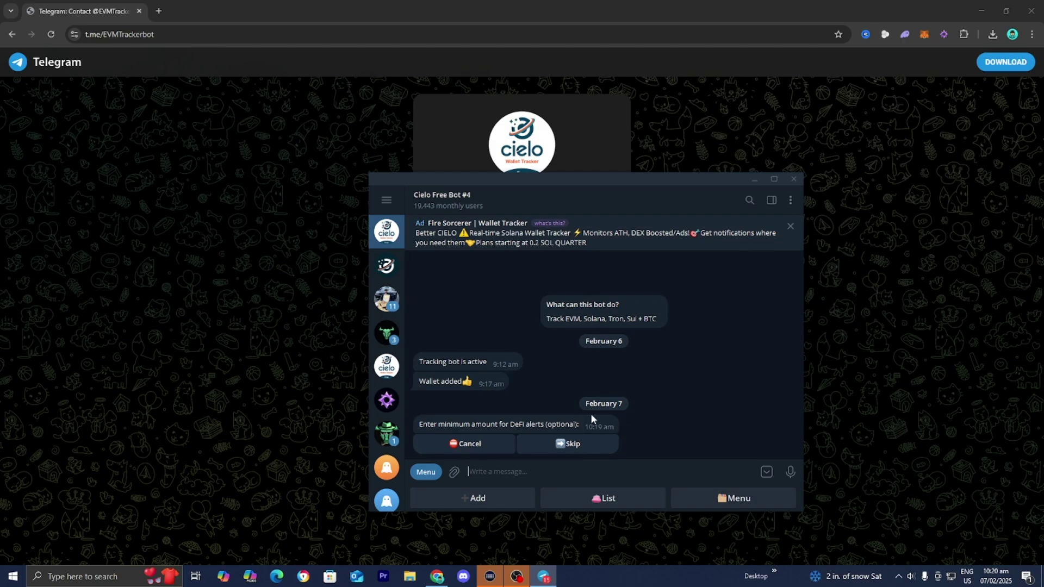
{"action": "left_click", "coordinate": [571, 445]}
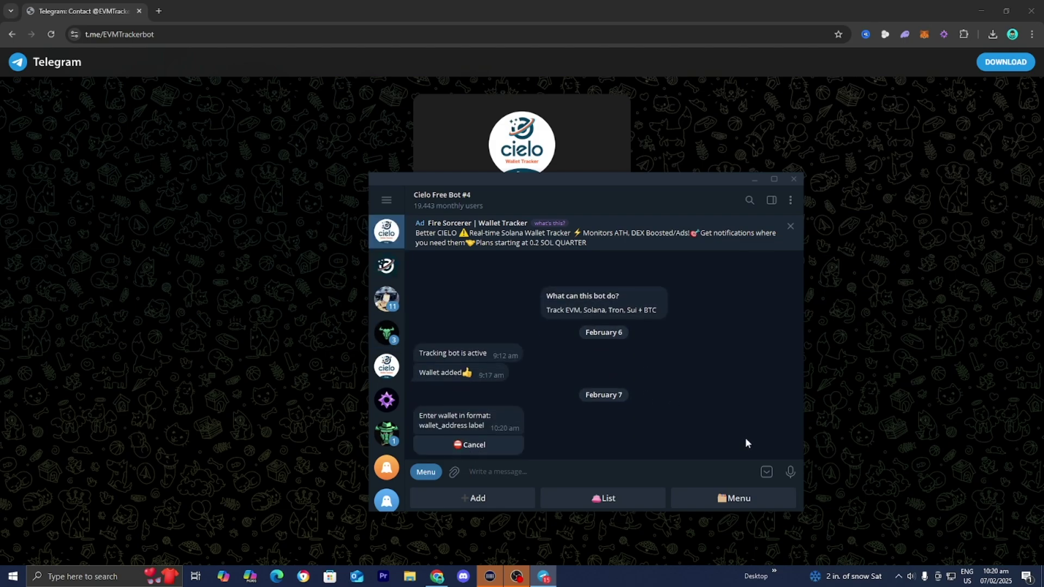
{"action": "double_click", "coordinate": [542, 438]}
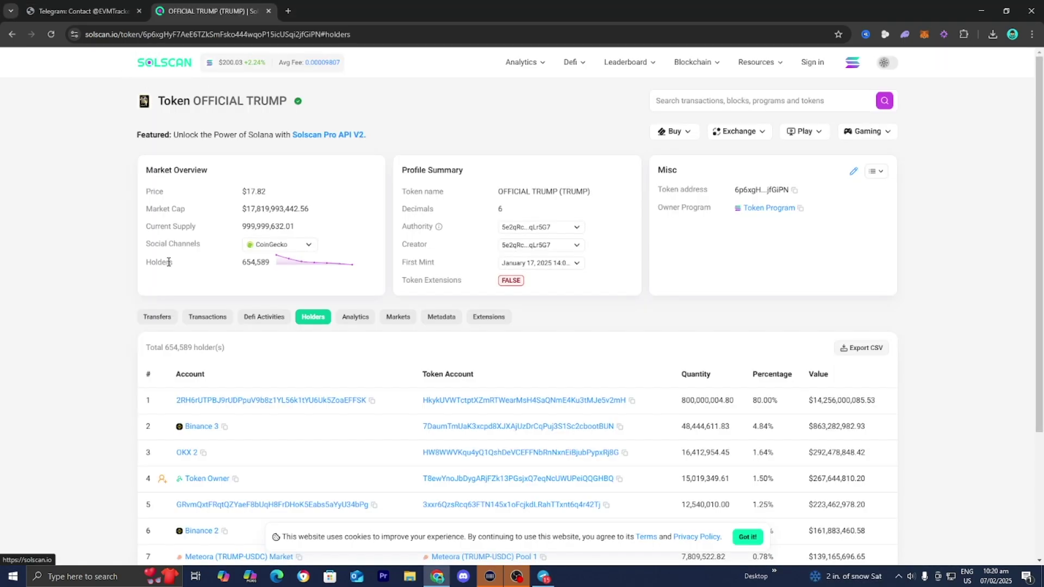
Copy the address of the top OFFICIAL TRUMP holder (800,000,004.80 tokens, 80.00%).
{"action": "scroll", "coordinate": [169, 261], "scroll_direction": "down", "scroll_amount": 2}
{"action": "scroll", "coordinate": [316, 218], "scroll_direction": "up", "scroll_amount": 2}
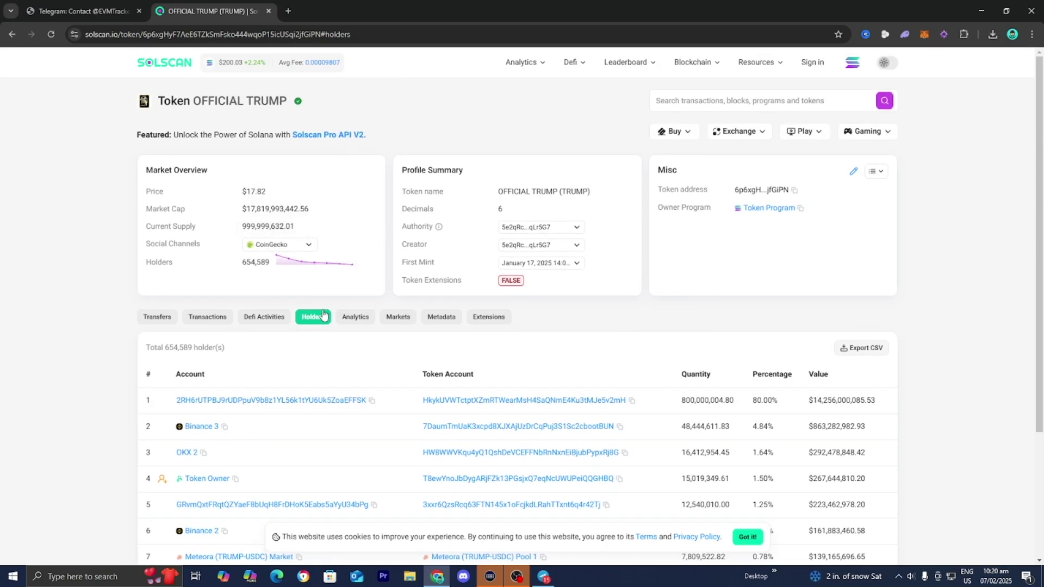
{"action": "scroll", "coordinate": [324, 315], "scroll_direction": "down", "scroll_amount": 3}
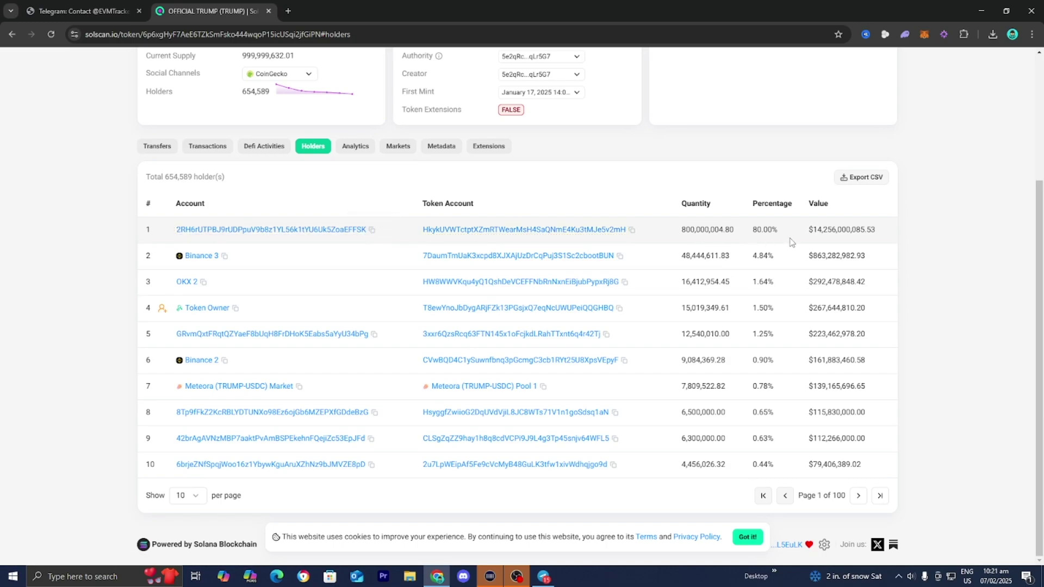
{"action": "left_click", "coordinate": [372, 229]}
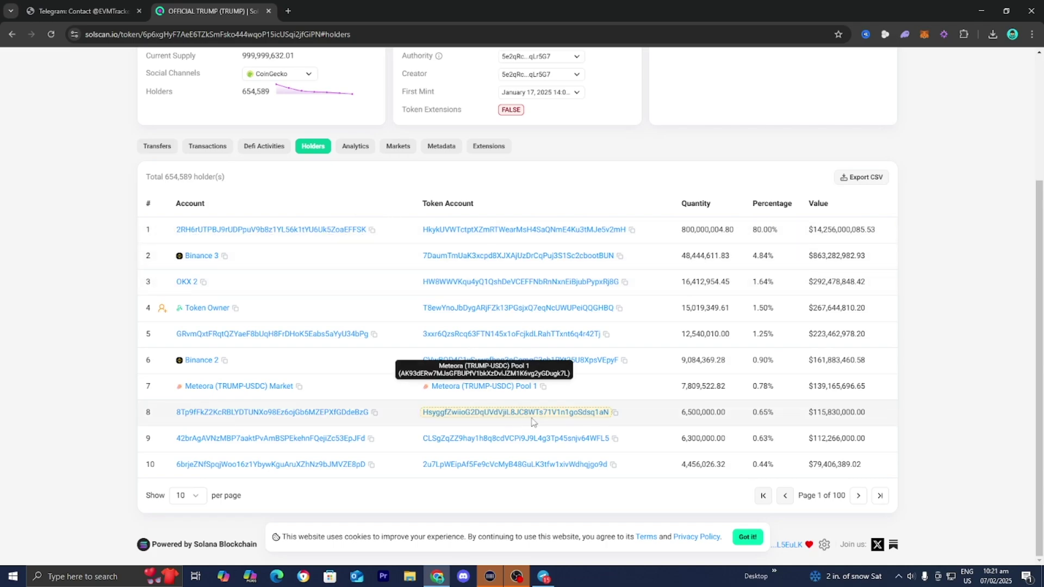
Paste the top holder's address with the label 'TrumpToken' and send it to the bot.
{"action": "left_click", "coordinate": [545, 579]}
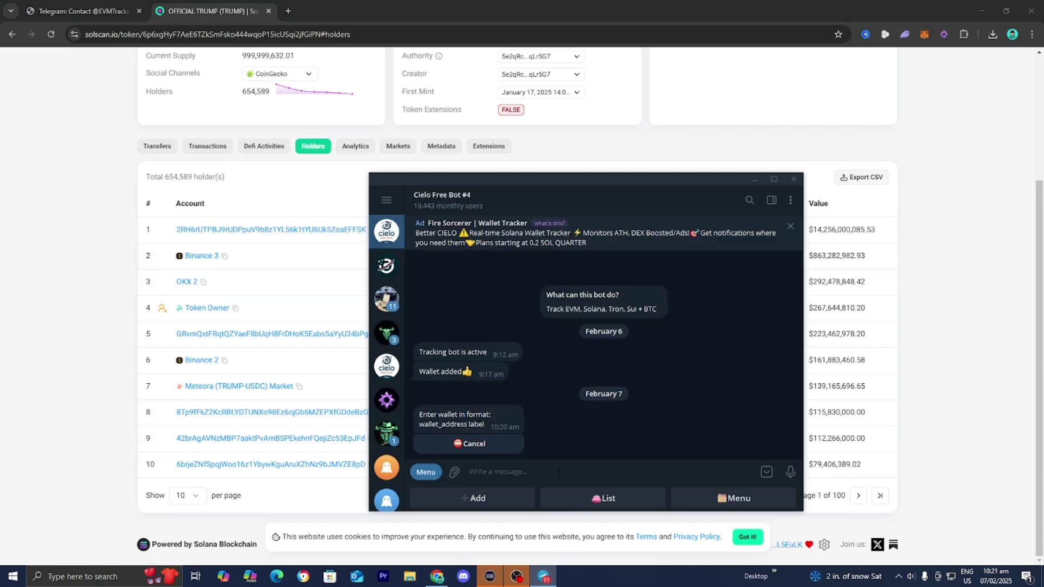
{"action": "key", "text": "ctrl+v"}
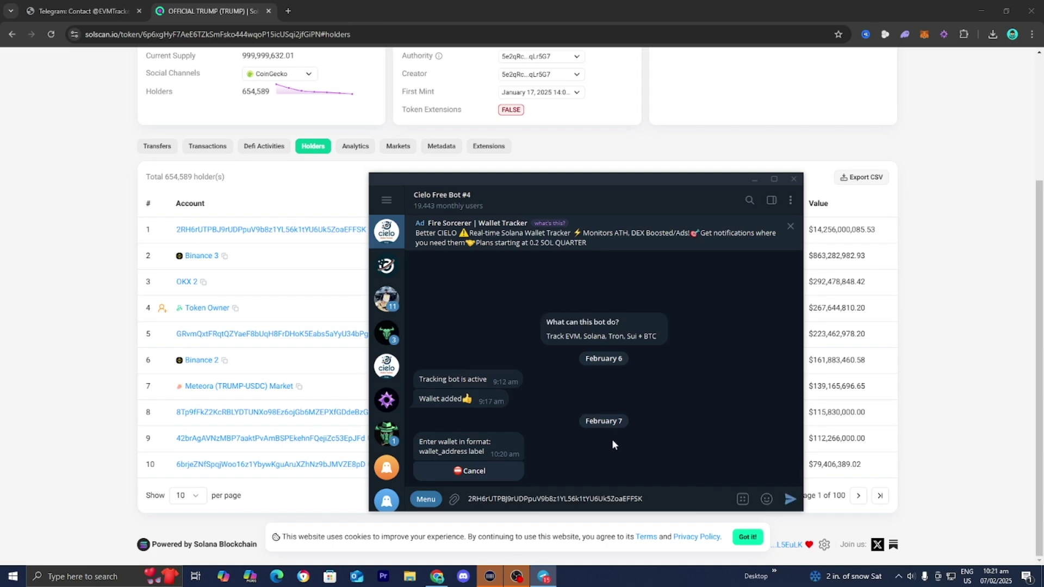
{"action": "type", "text": "Trump"}
{"action": "key", "text": "BackSpace"}
{"action": "type", "text": "Token"}
{"action": "key", "text": "Return"}
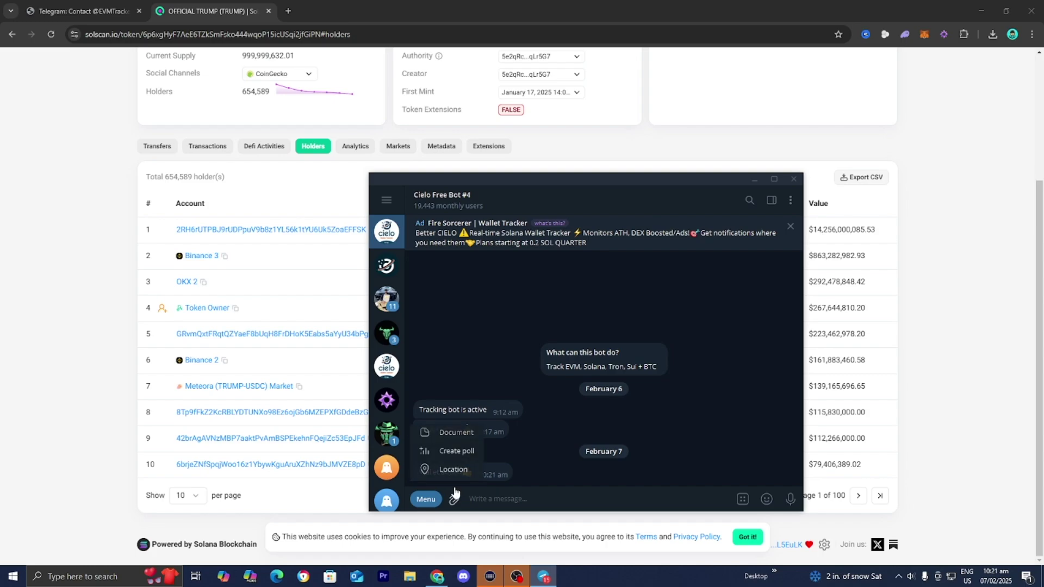
Run /list to show the TUTORIAL and TrumpToken wallets, then scroll the commands toward /pnl.
{"action": "left_click", "coordinate": [423, 499]}
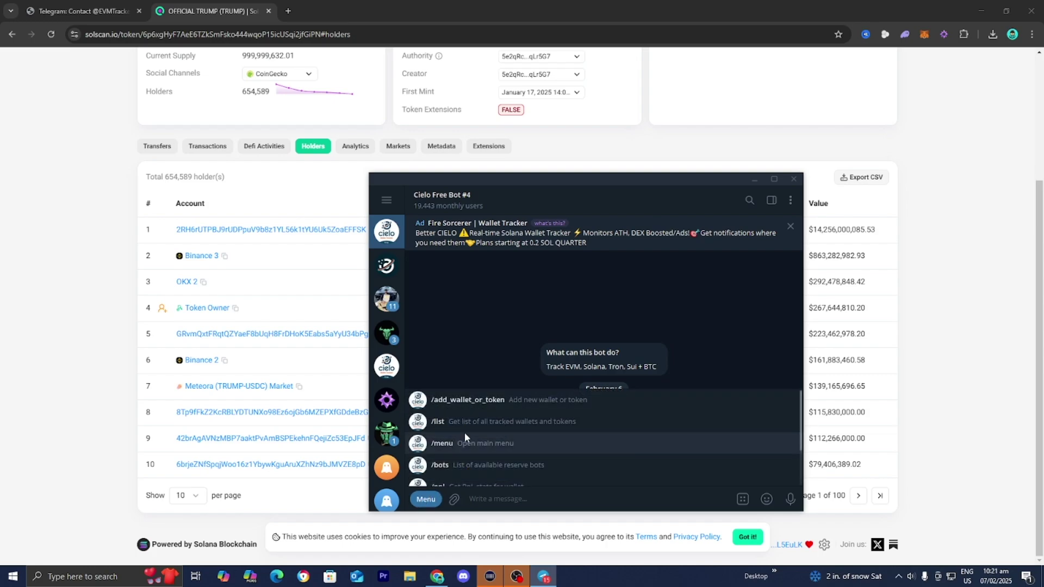
{"action": "left_click", "coordinate": [492, 429]}
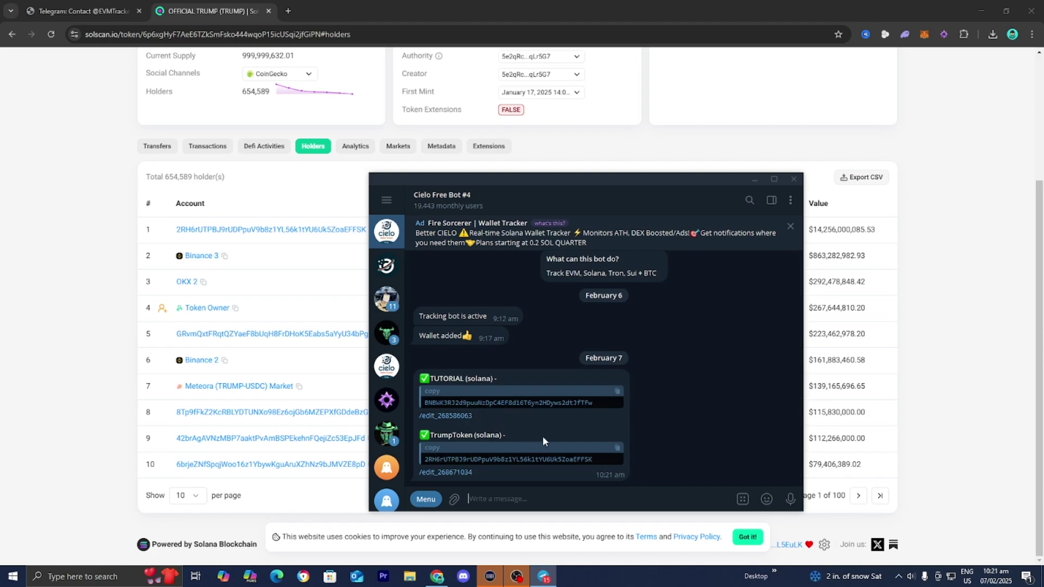
{"action": "left_click", "coordinate": [425, 500]}
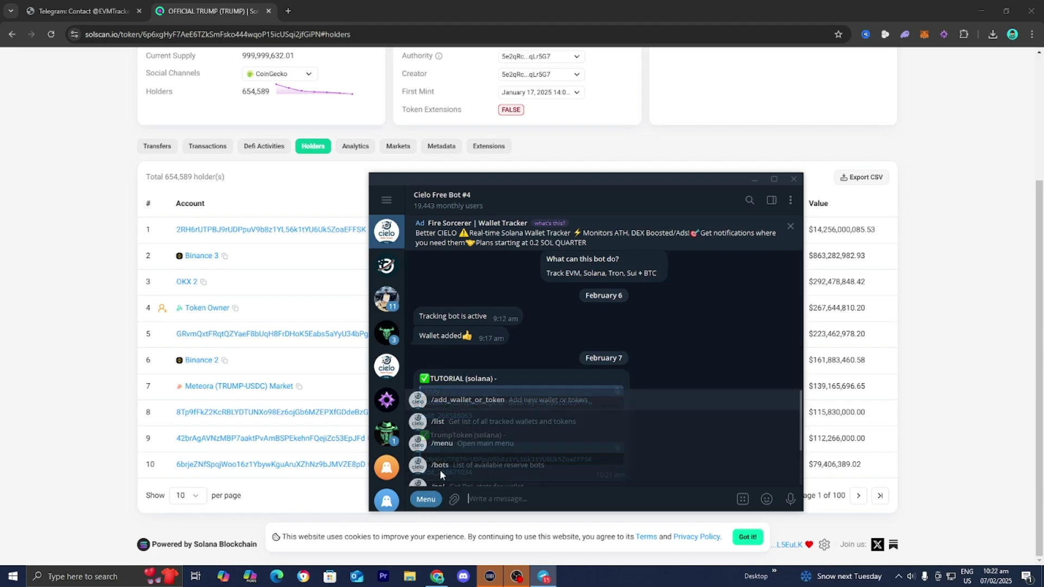
{"action": "scroll", "coordinate": [462, 452], "scroll_direction": "down", "scroll_amount": 2}
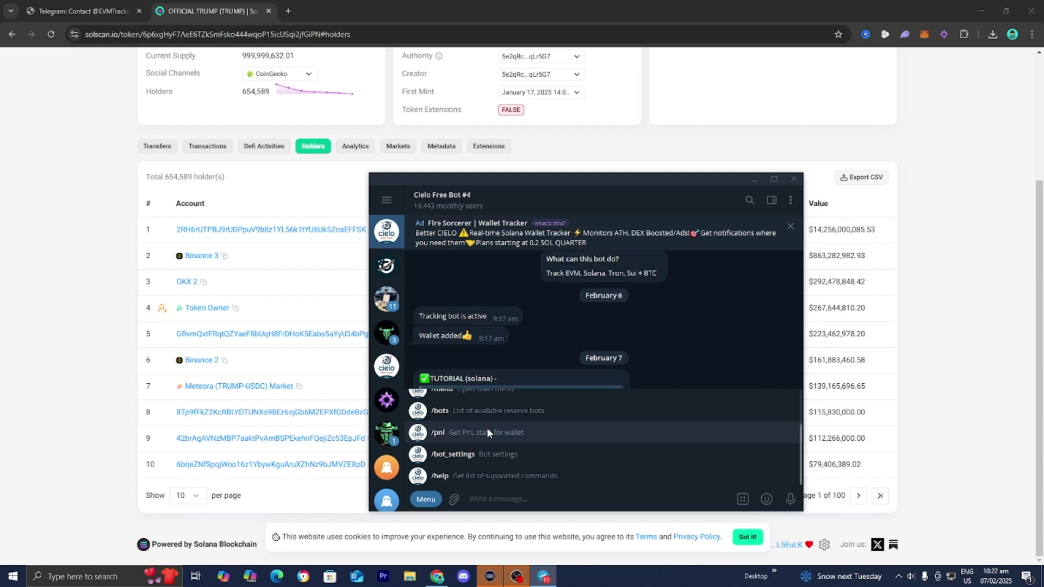
Request /pnl for the top holder's address, which finds no trades, then send /menu.
{"action": "left_click", "coordinate": [517, 436]}
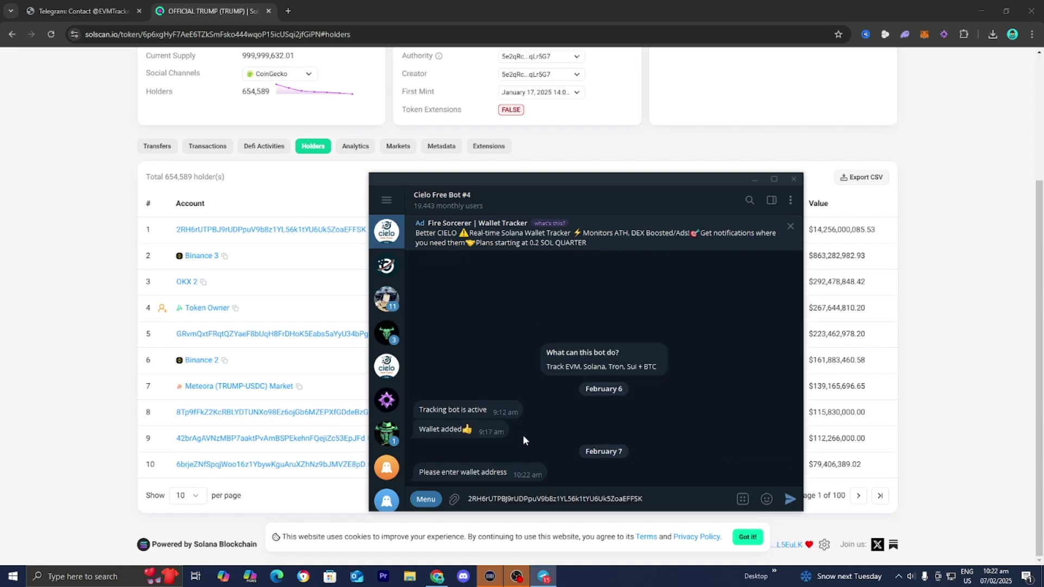
{"action": "key", "text": "Return"}
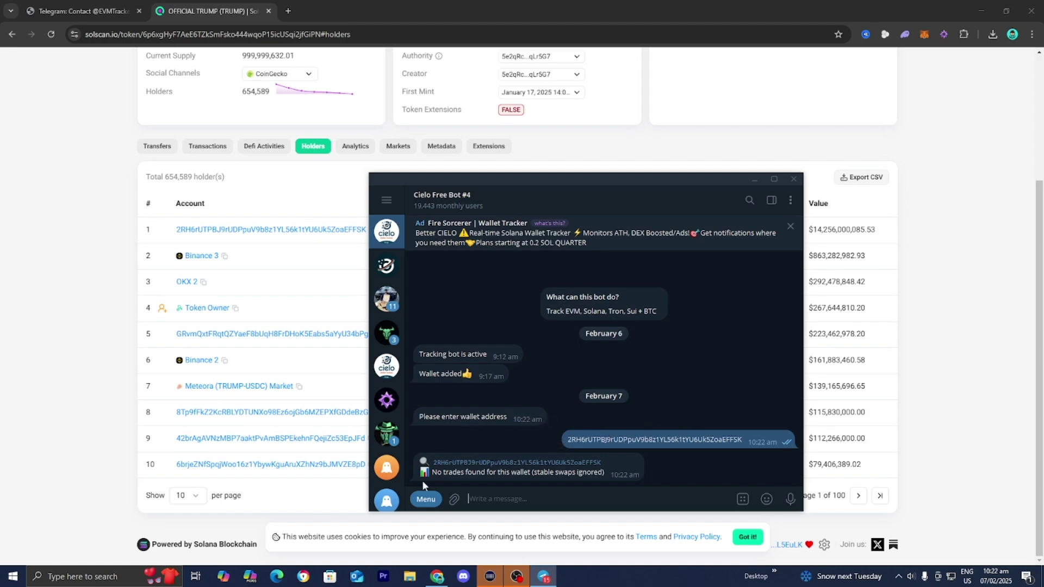
{"action": "left_click", "coordinate": [425, 499]}
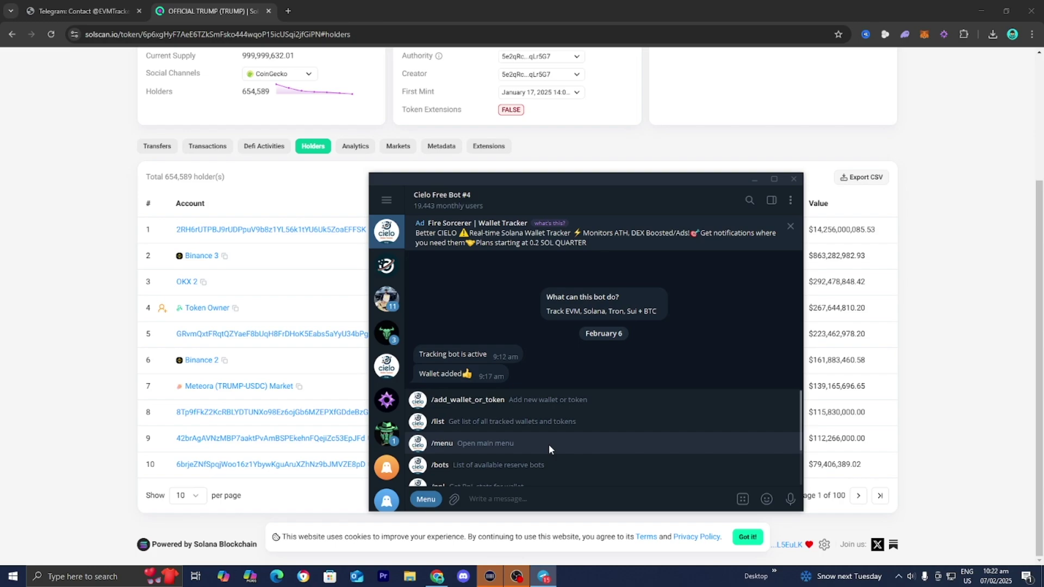
{"action": "left_click", "coordinate": [470, 441]}
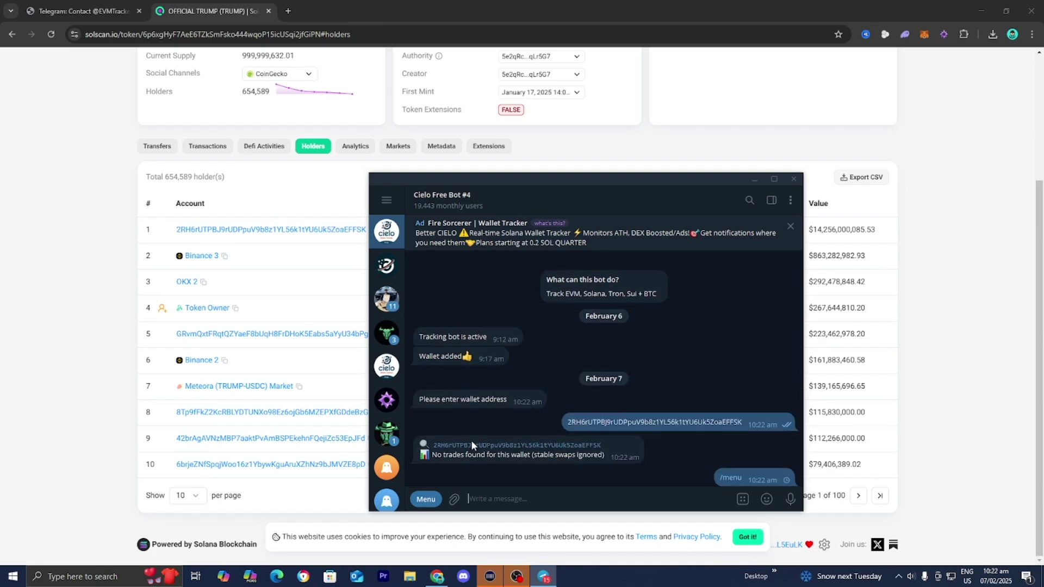